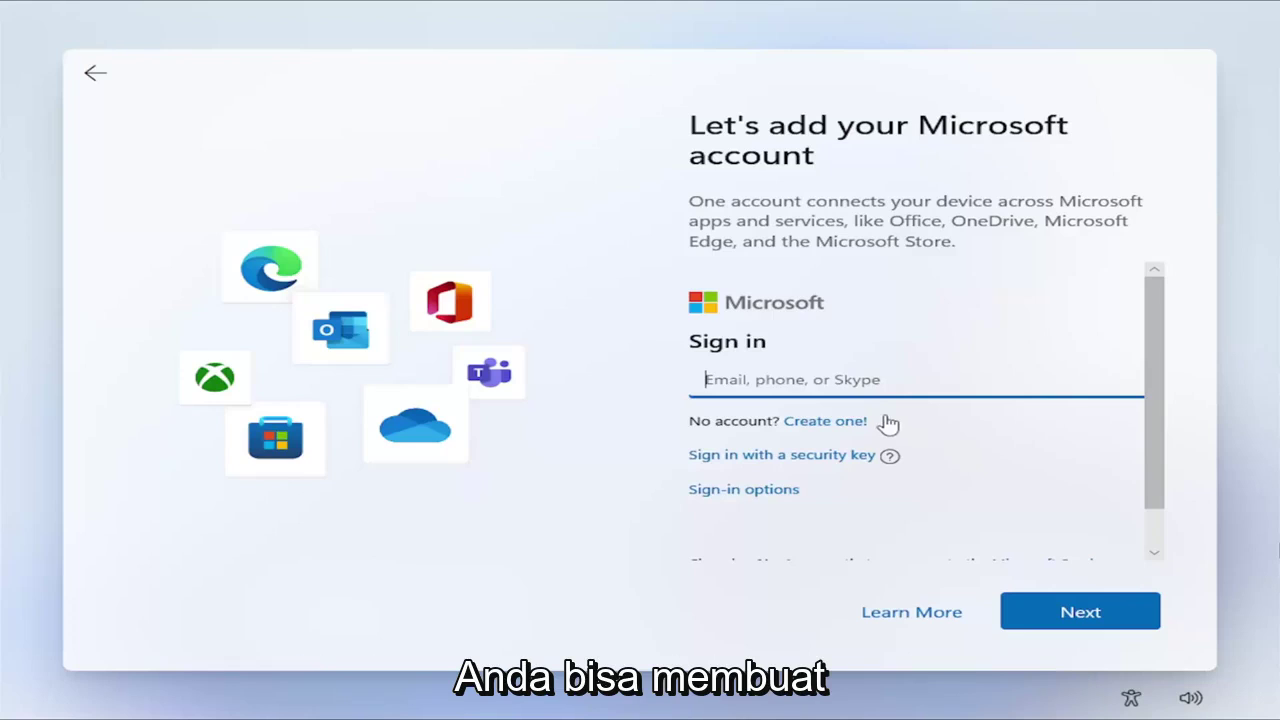
- Review the alternative sign-in options, then return to the Microsoft account sign-in page
scroll(735, 450, "down", 1)
left_click(742, 448)
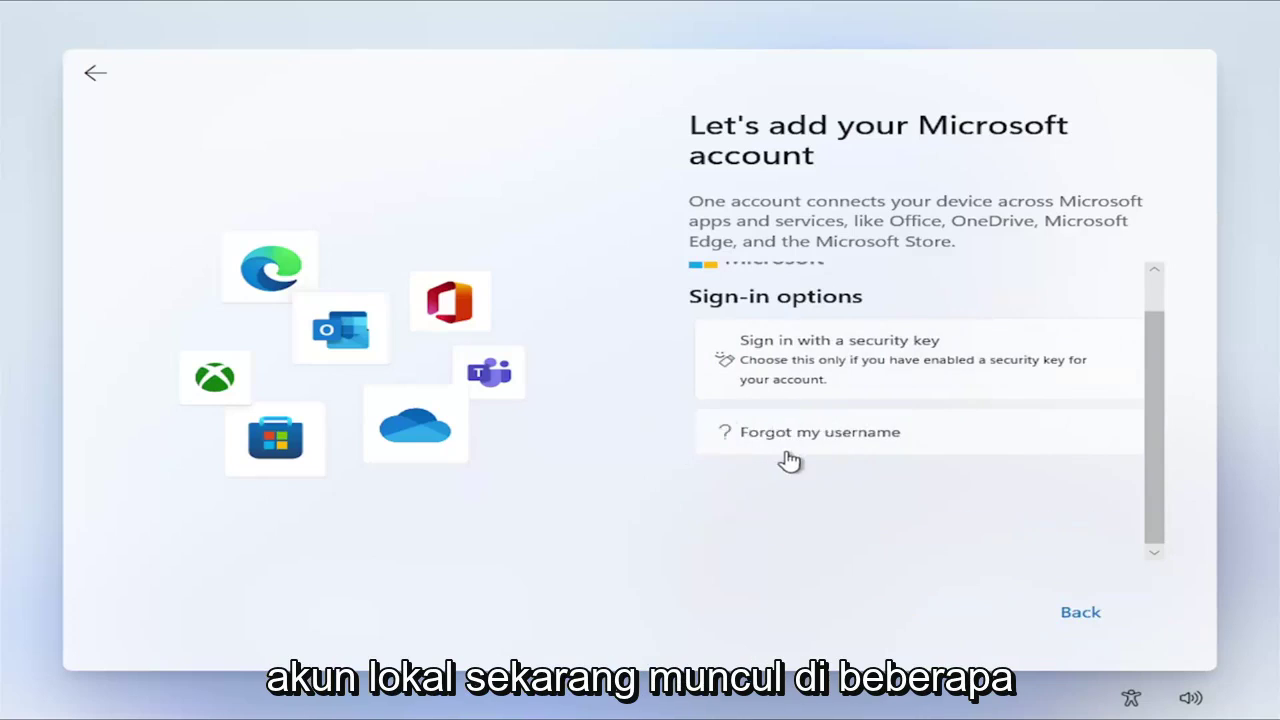
scroll(788, 460, "up", 1)
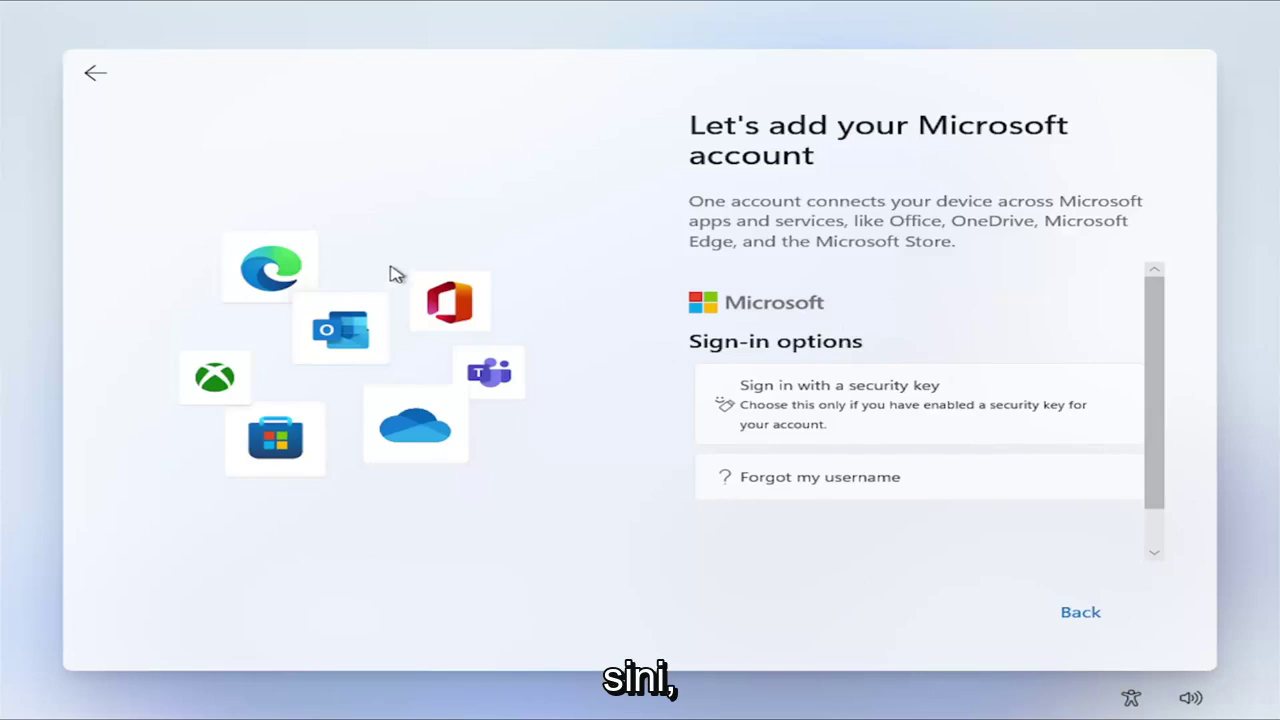
left_click(95, 75)
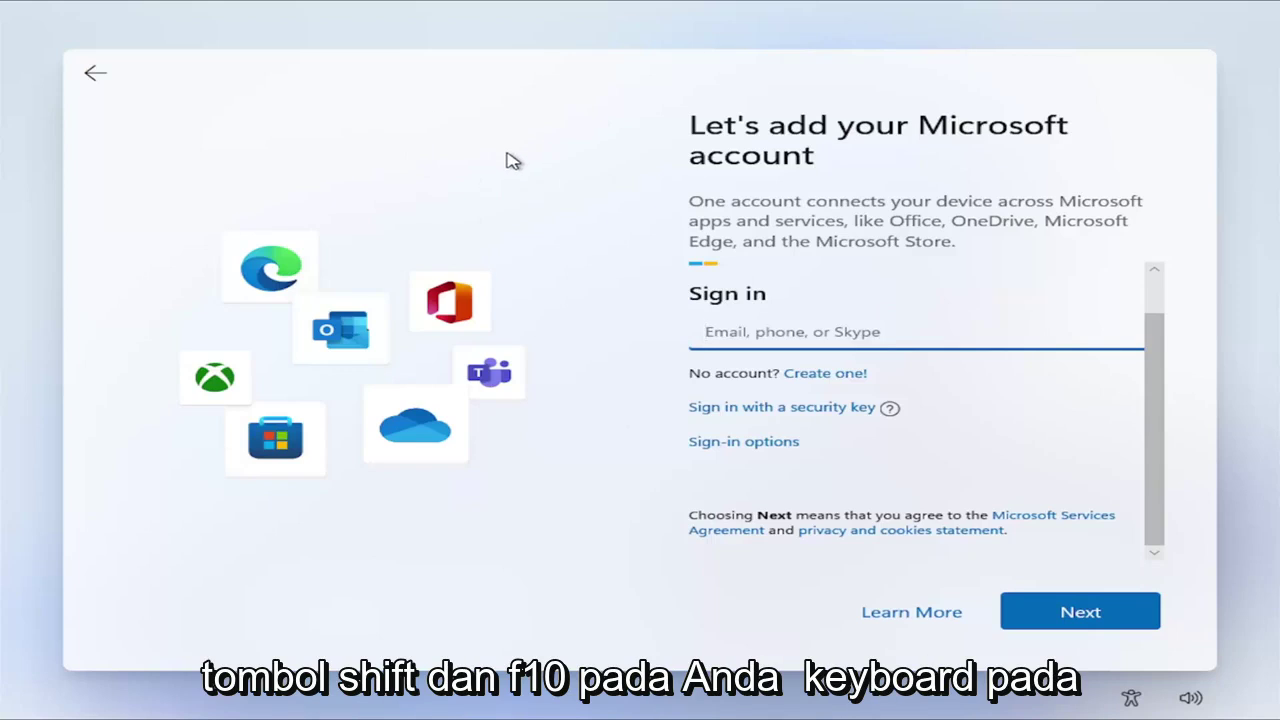
- Open an administrator Command Prompt with Shift+F10 and enter oobe\bypassnro
key("shift+F10")
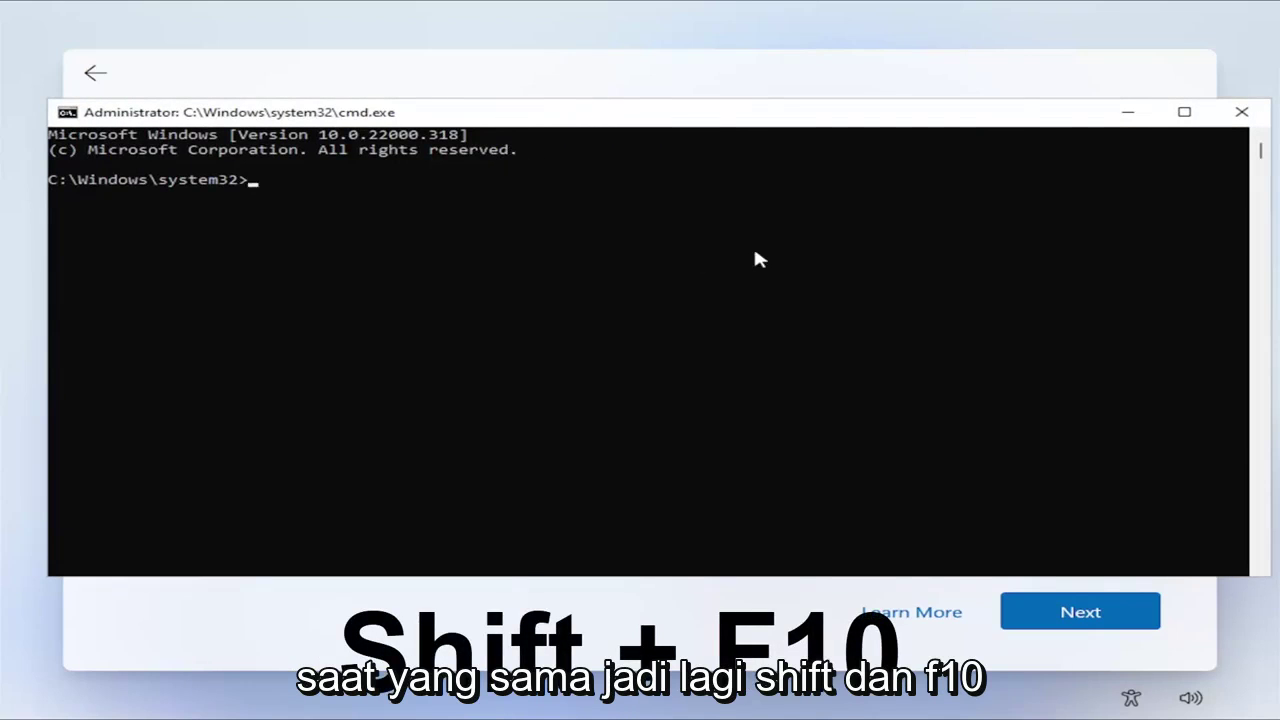
type("oobe")
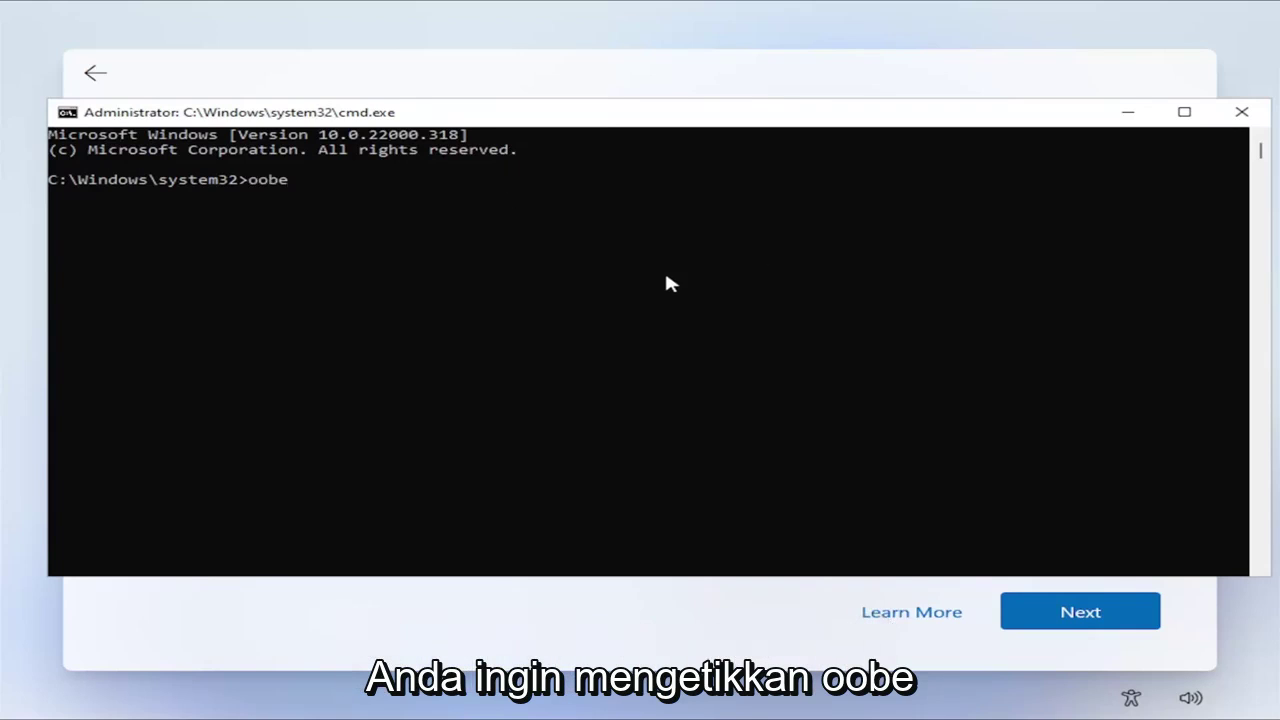
type("\\bypa")
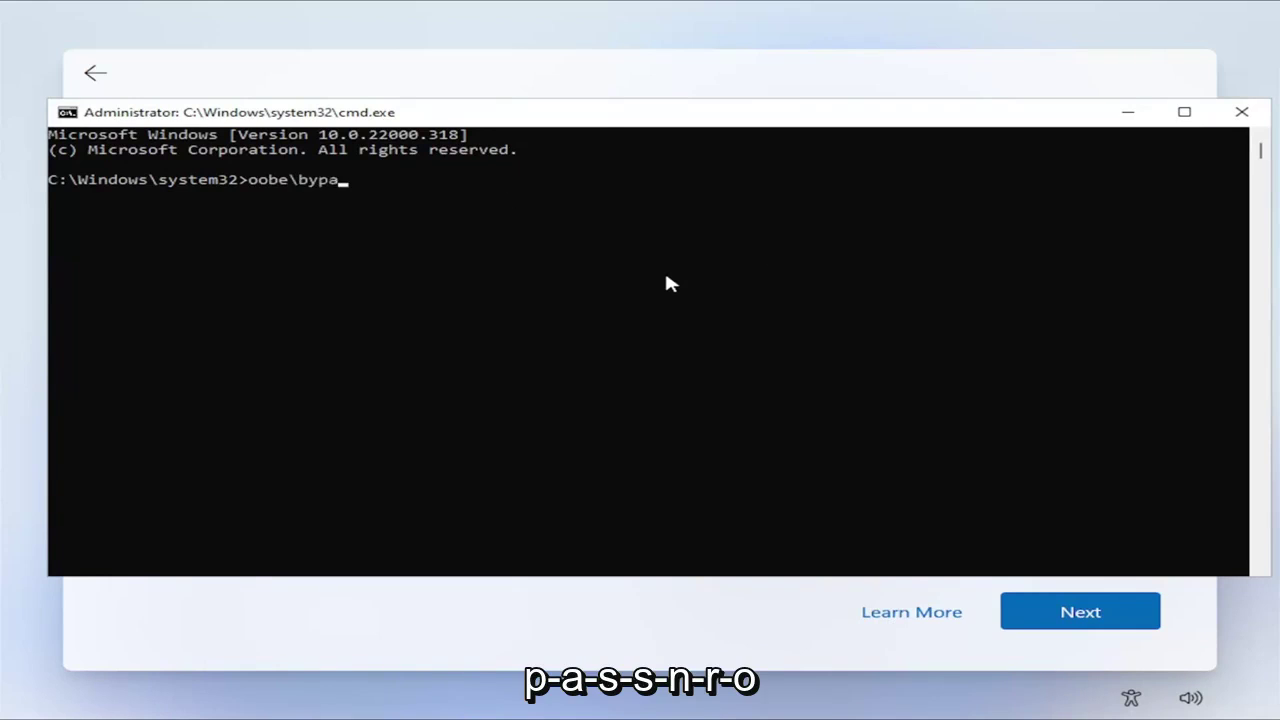
type("ssnro")
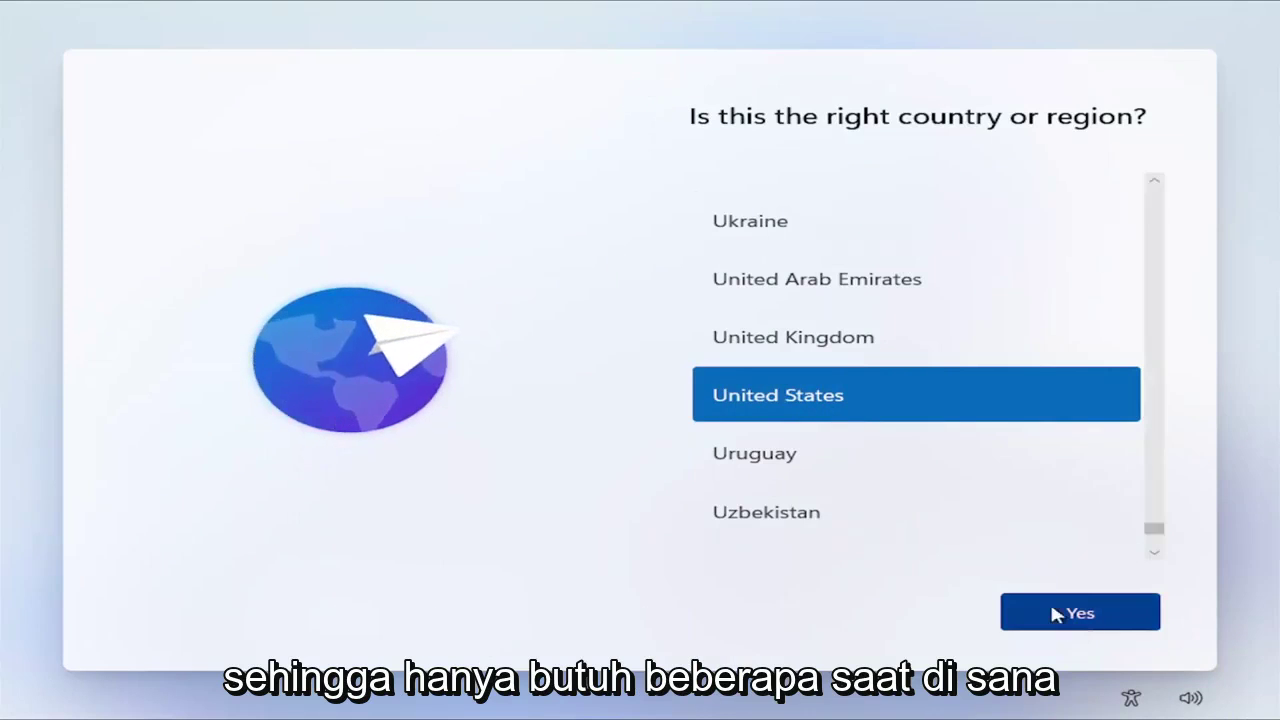
- Confirm United States as region and US keyboard, skipping a second layout
left_click(1112, 616)
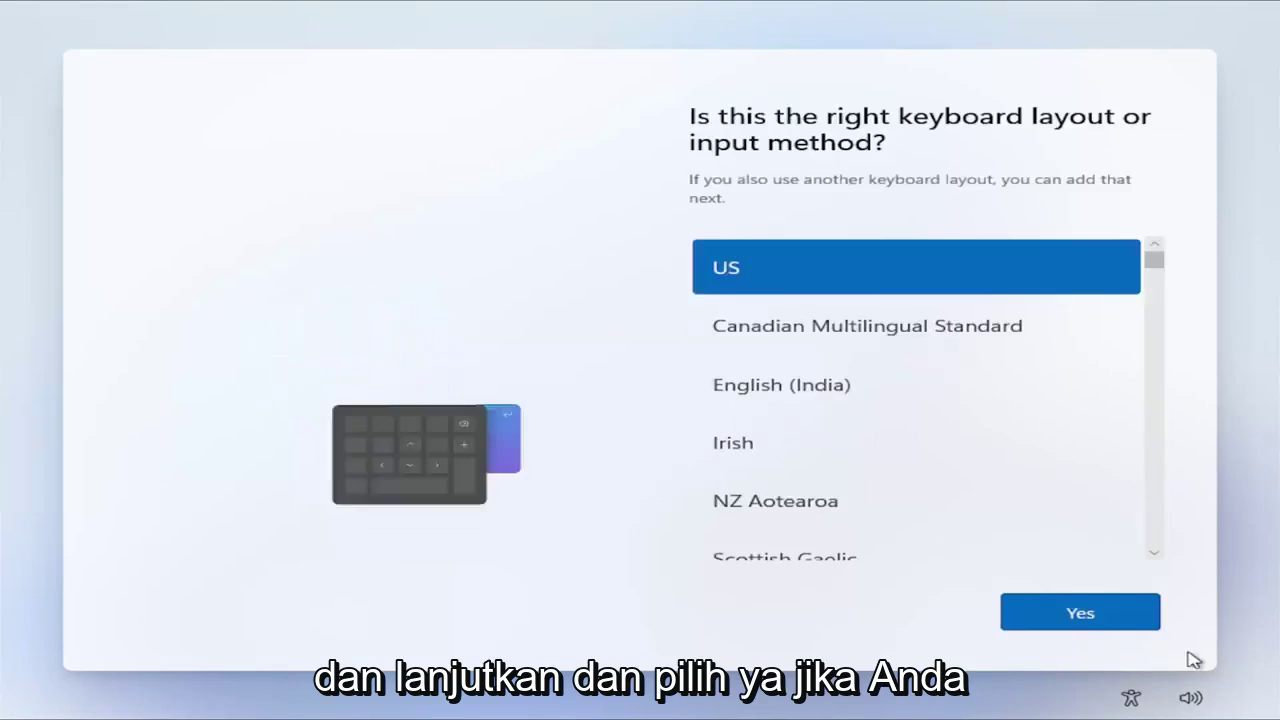
left_click(1070, 614)
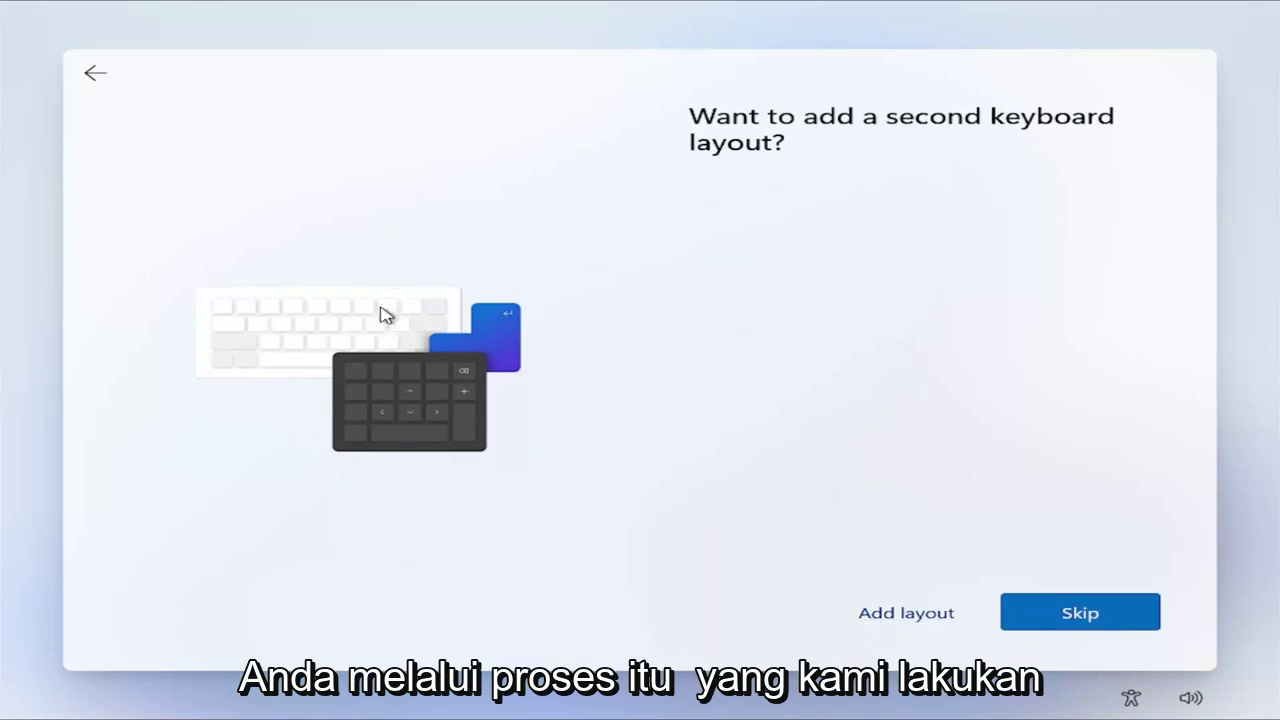
left_click(950, 615)
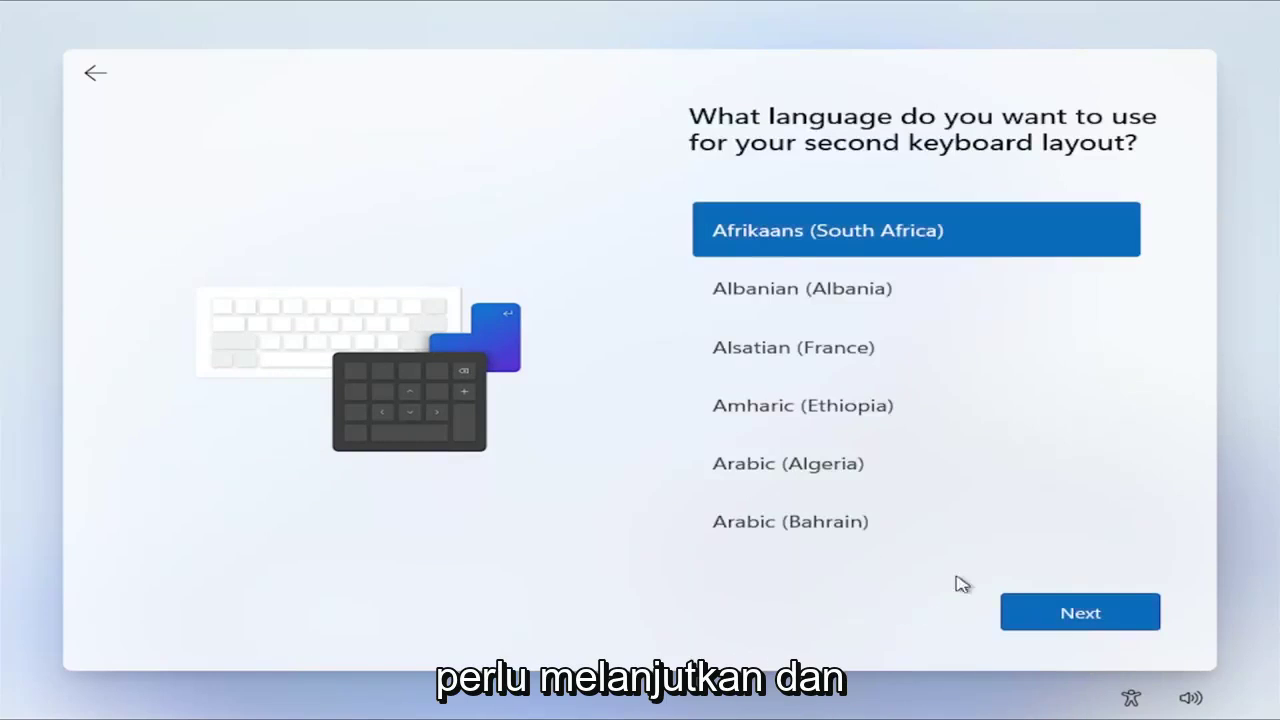
left_click(95, 73)
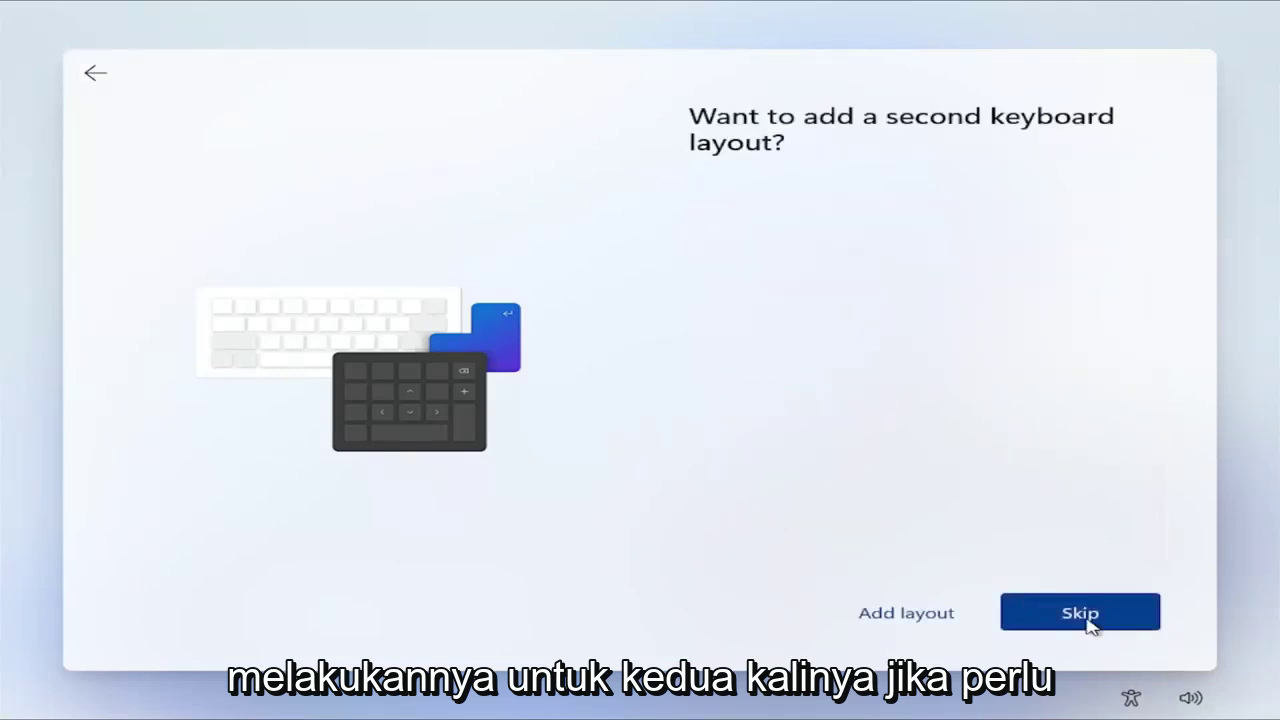
left_click(1086, 620)
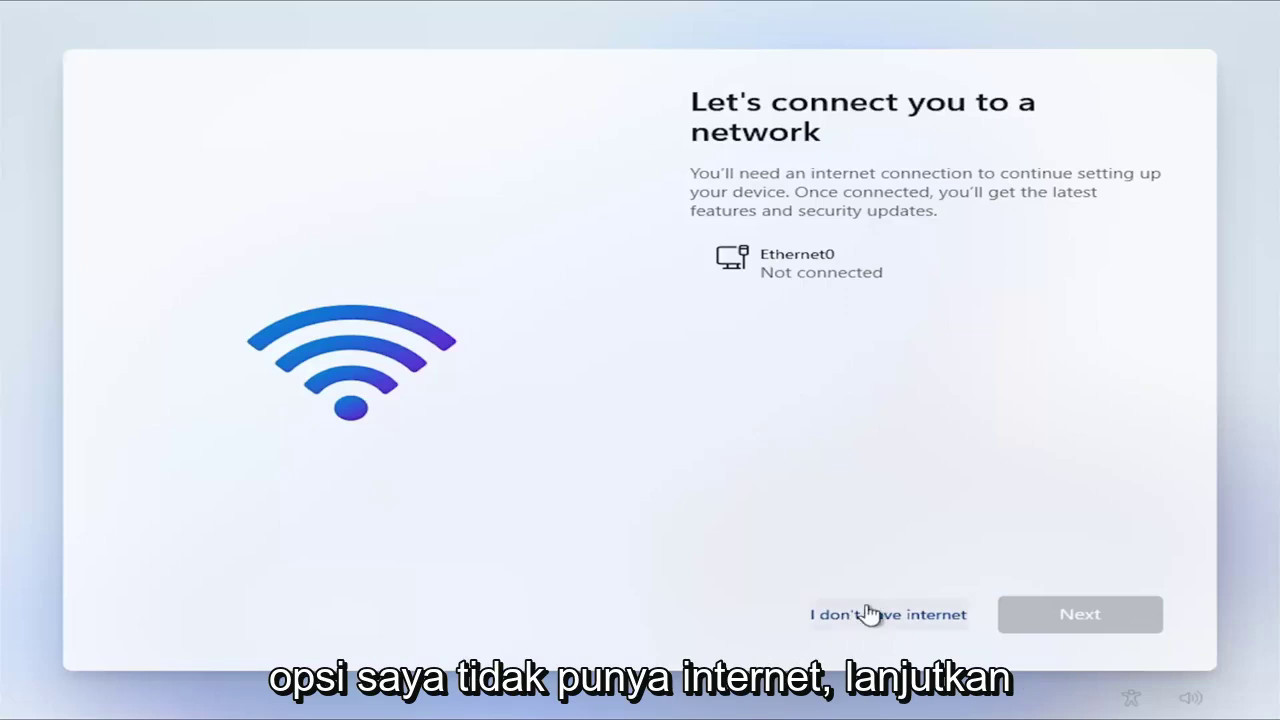
- Choose 'I don't have internet' on the network page
left_click(909, 622)
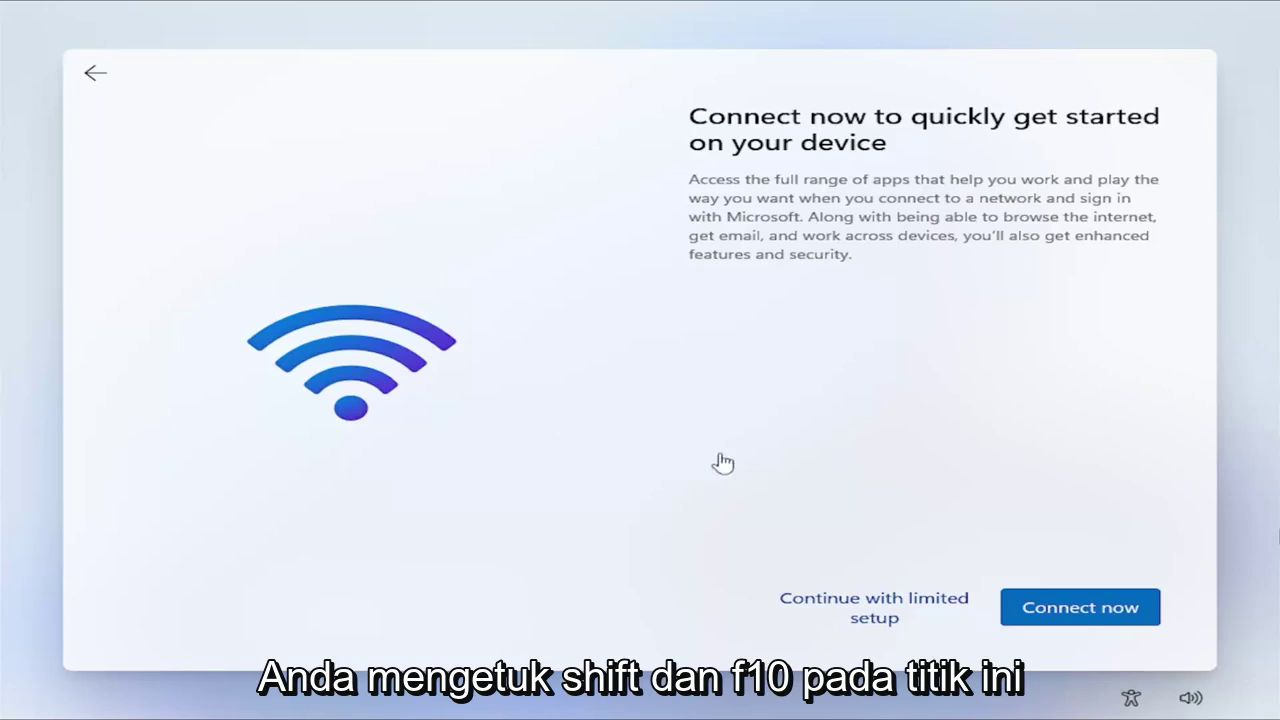
- Run taskmgr from an administrator Command Prompt opened over setup
key("shift+F10")
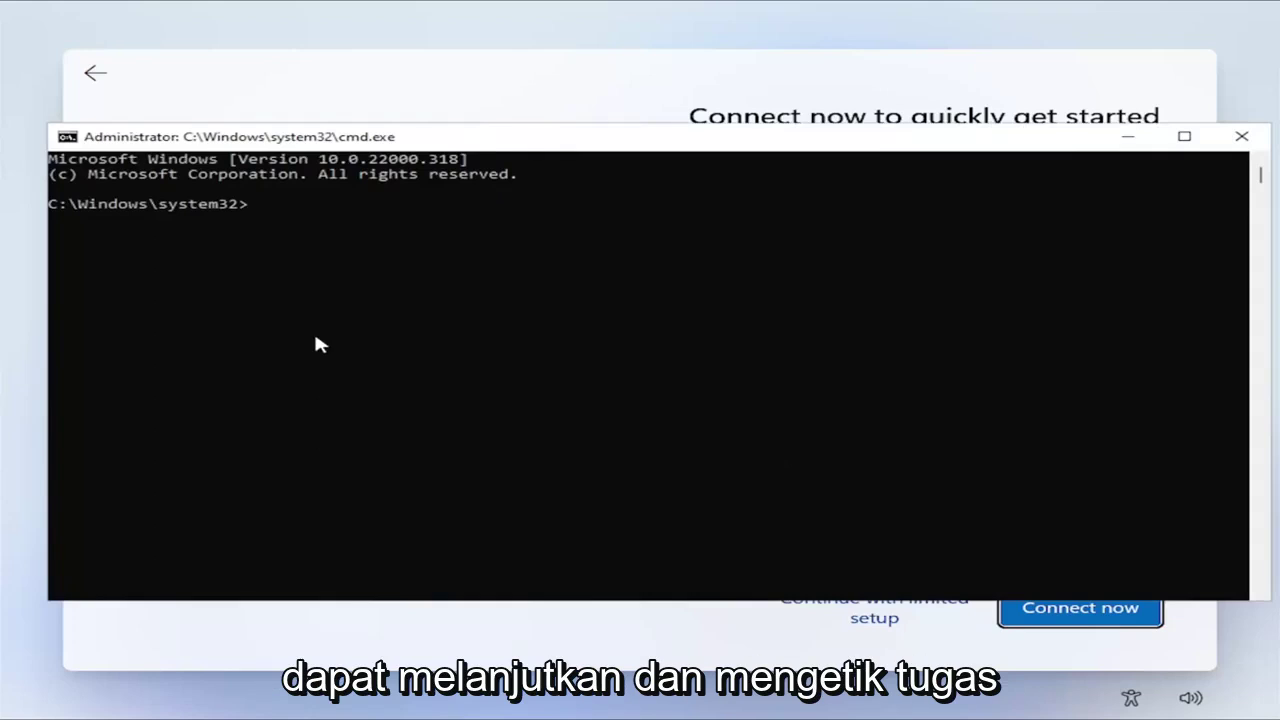
type("taskmgr")
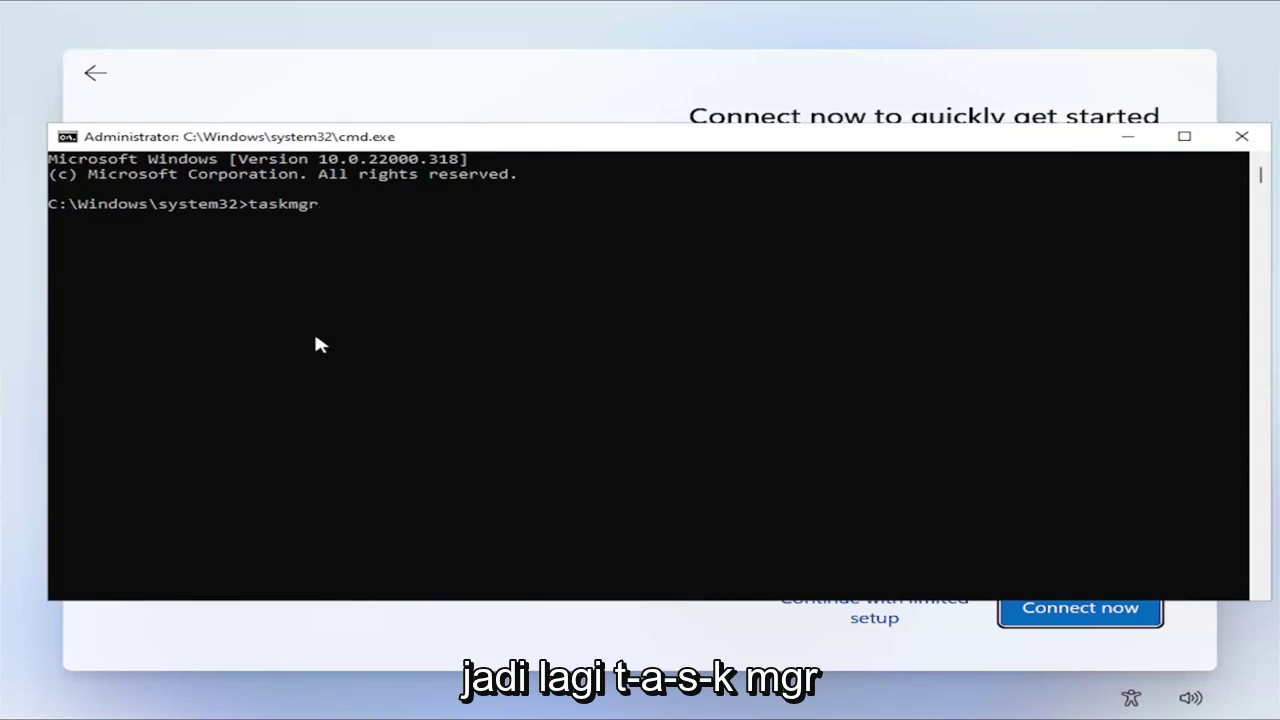
key("Return")
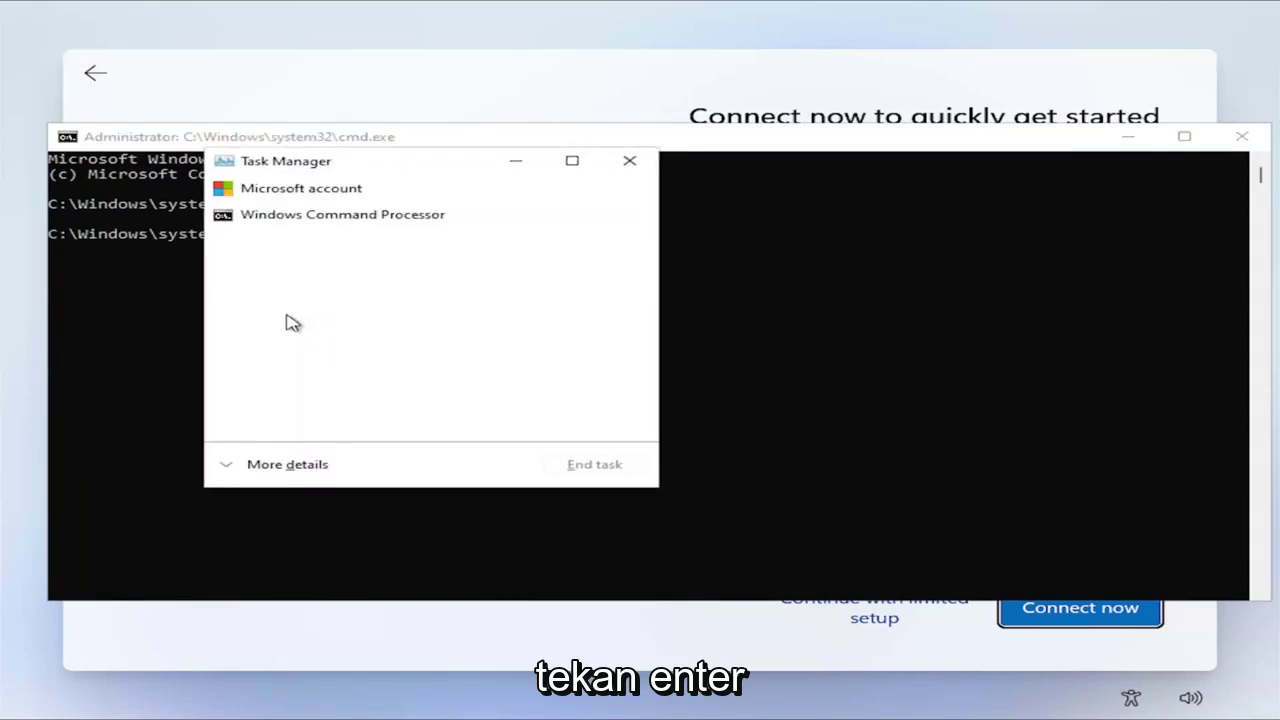
- Expand Task Manager, find Network Connection Flow under Background processes, and end it
left_click(284, 468)
left_click_drag(390, 165, 494, 108)
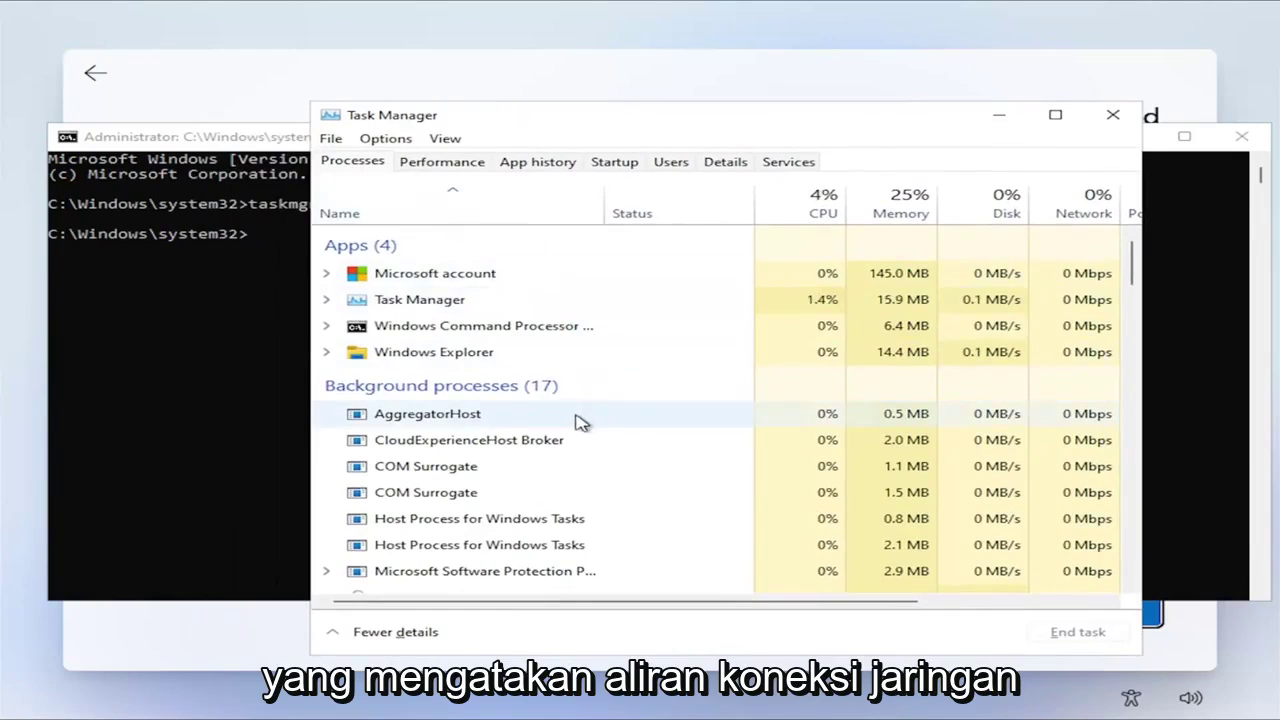
scroll(566, 423, "down", 3)
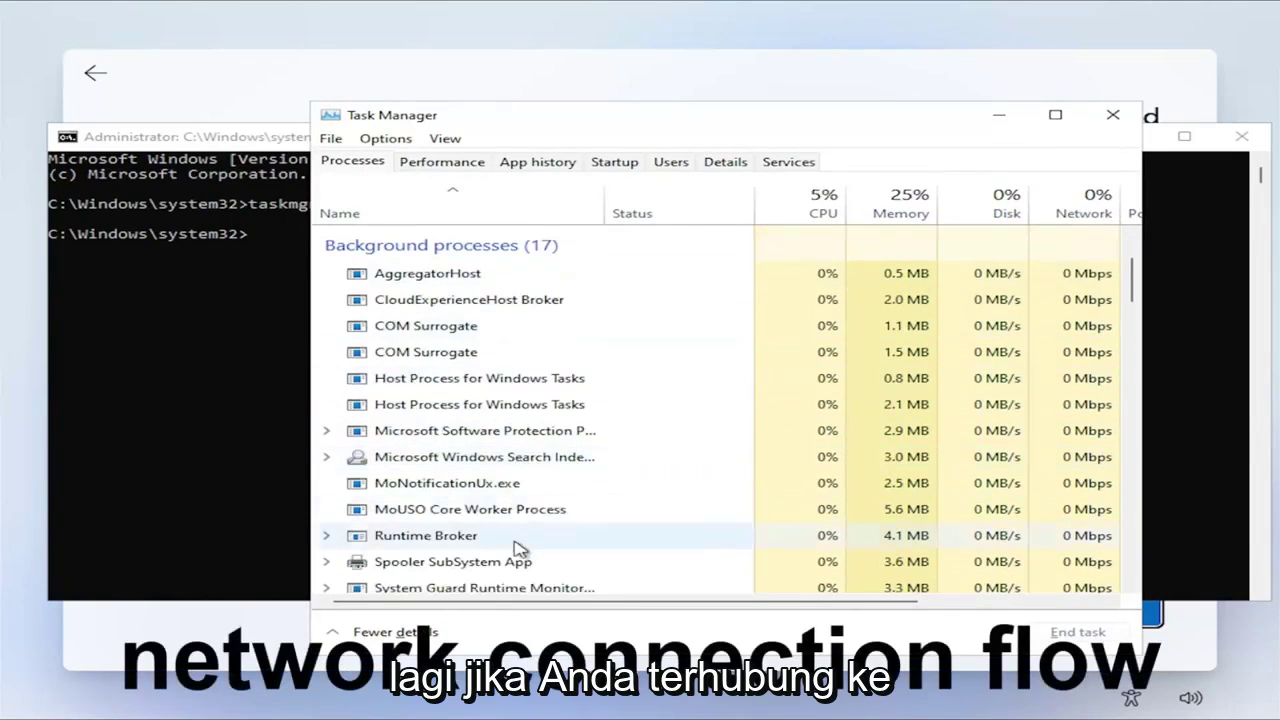
scroll(500, 457, "down", 1)
scroll(491, 528, "down", 2)
scroll(507, 491, "down", 2)
scroll(505, 491, "down", 2)
scroll(500, 491, "down", 2)
scroll(500, 491, "down", 3)
scroll(500, 495, "down", 3)
scroll(500, 503, "down", 3)
scroll(500, 503, "down", 5)
scroll(500, 503, "down", 2)
scroll(500, 503, "down", 3)
scroll(498, 505, "down", 3)
scroll(495, 503, "down", 3)
scroll(490, 500, "down", 2)
scroll(484, 498, "down", 1)
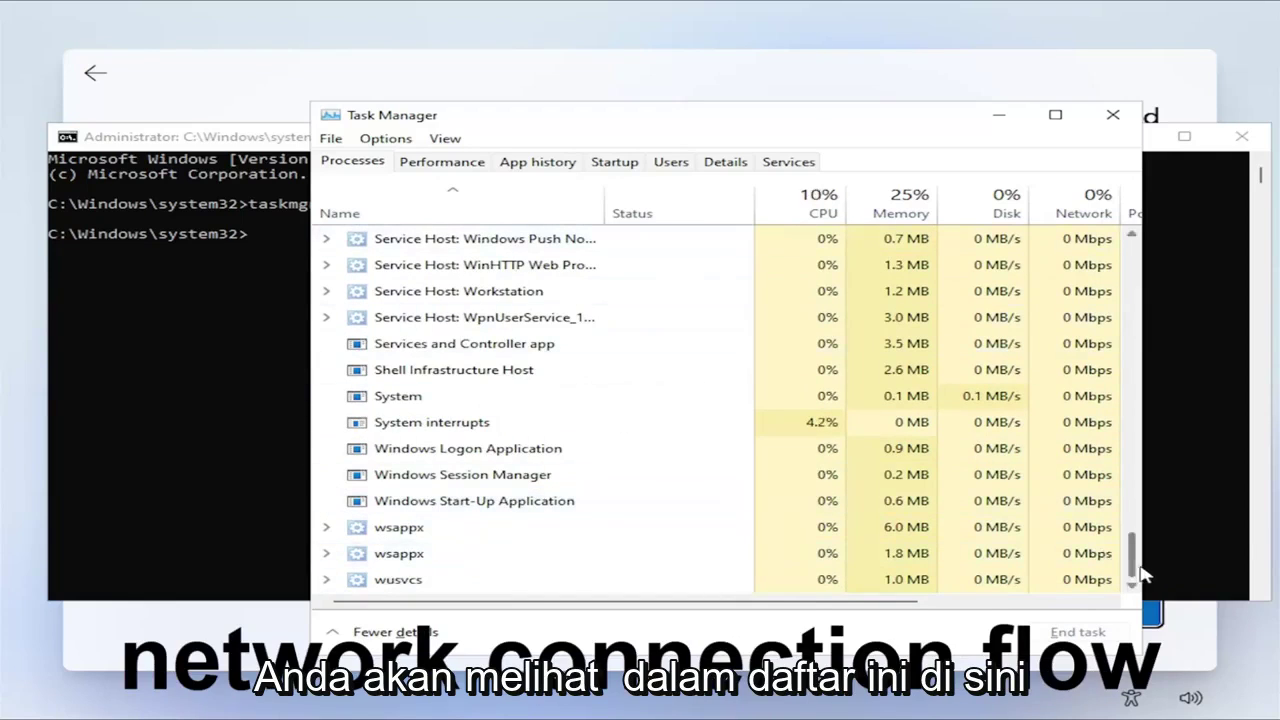
left_click_drag(1143, 570, 1068, 290)
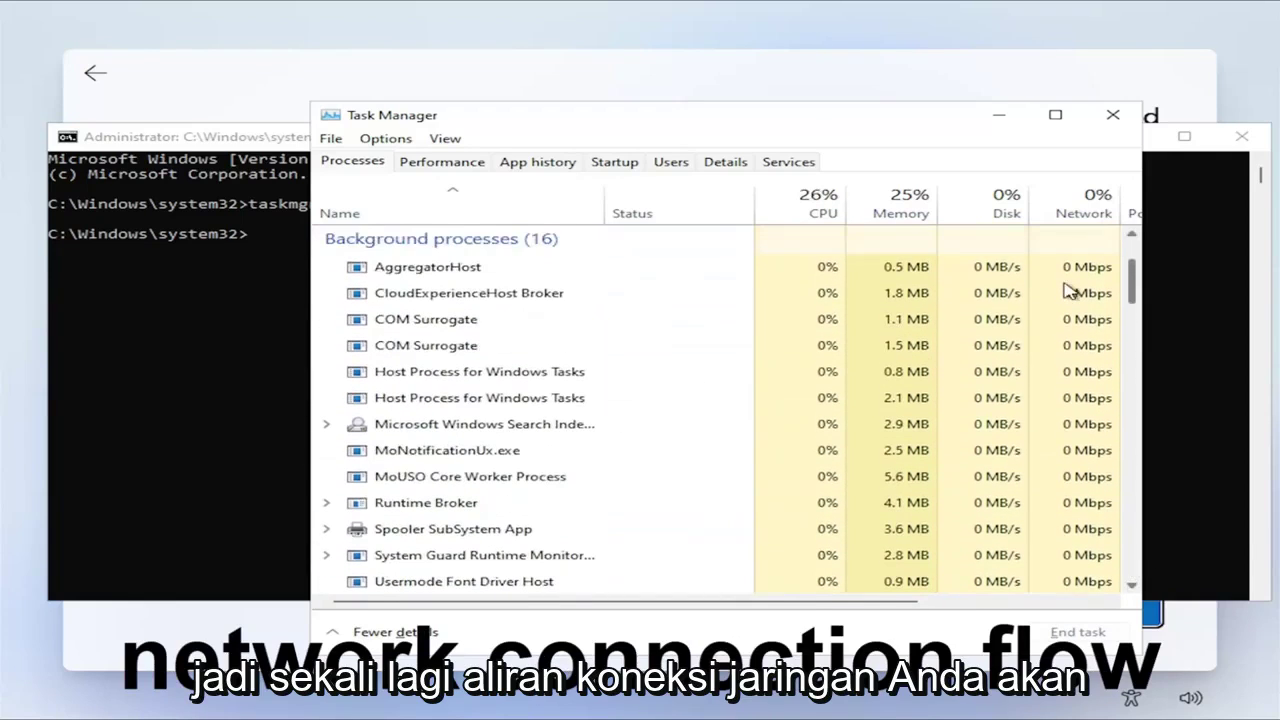
right_click(445, 398)
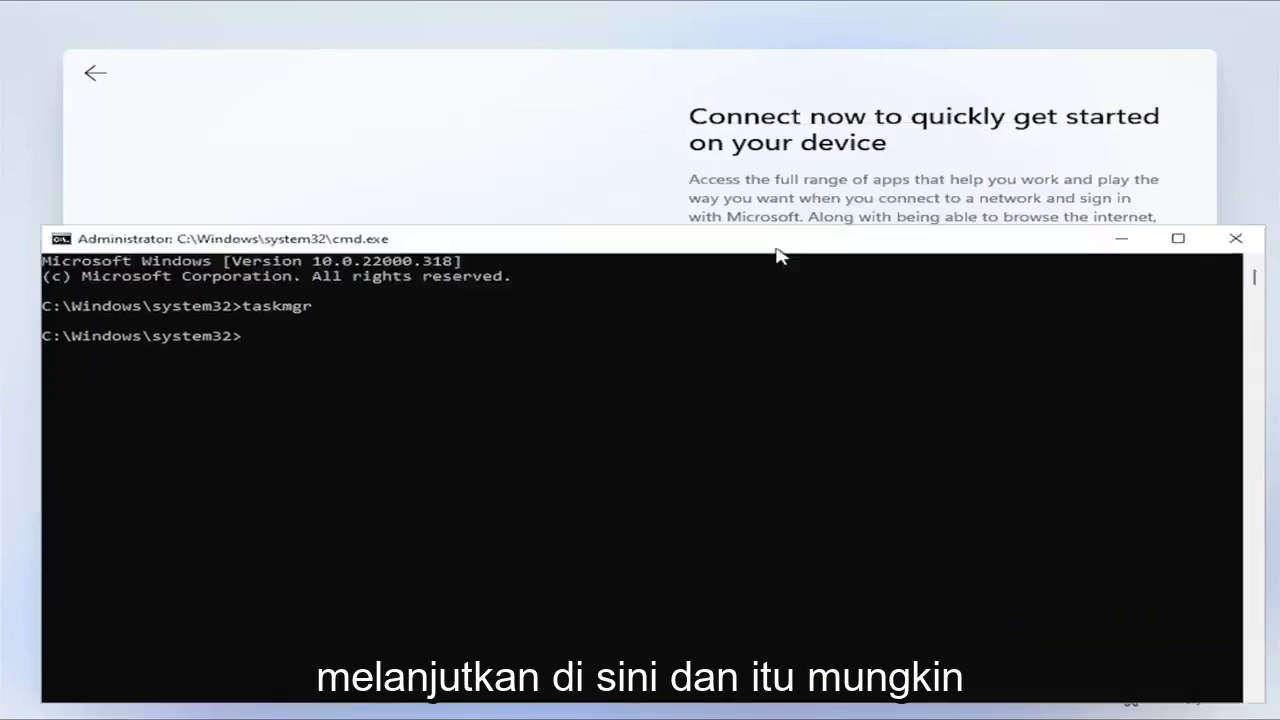
- Close the Command Prompt, continue with limited setup, and begin entering the user name
left_click_drag(767, 144, 786, 134)
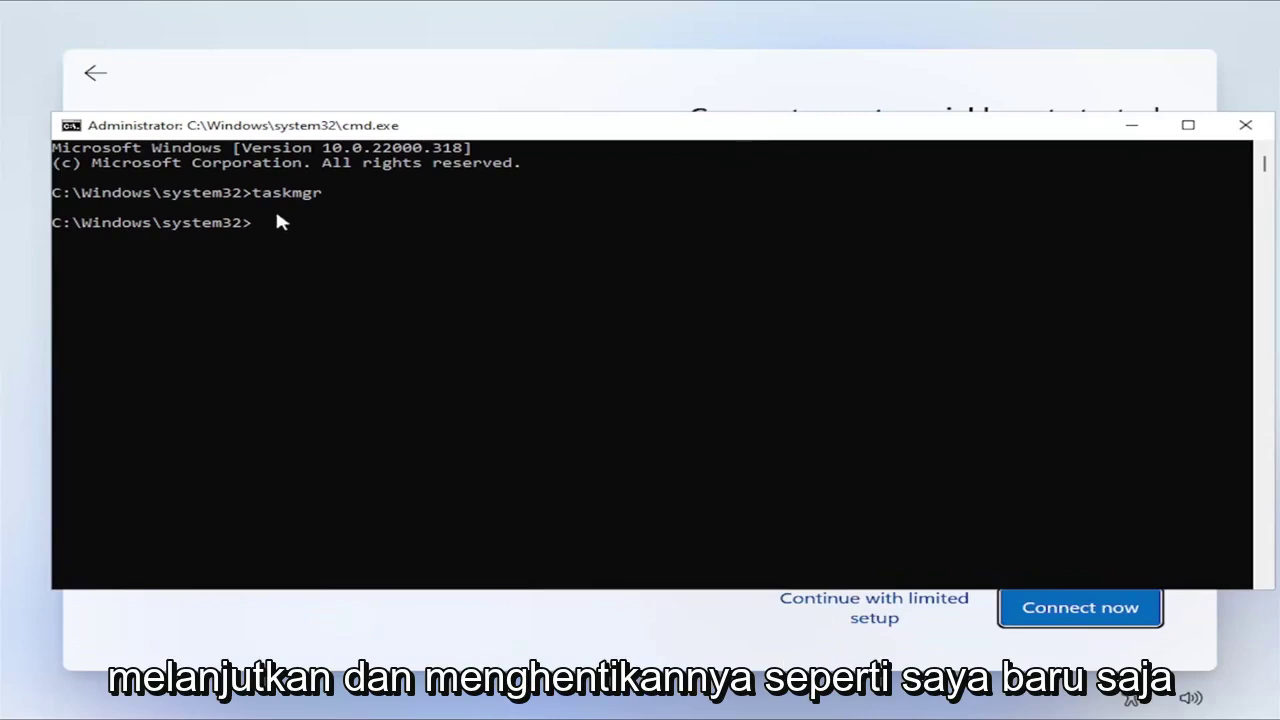
left_click(1243, 130)
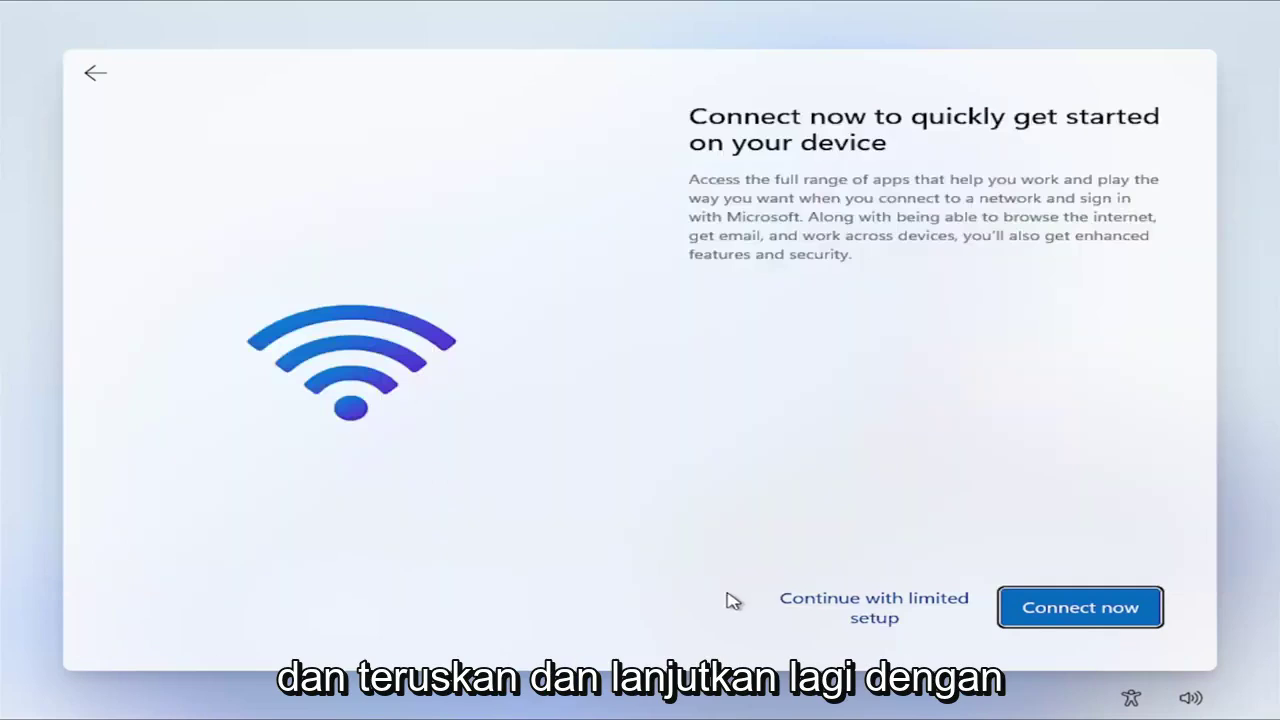
left_click(848, 607)
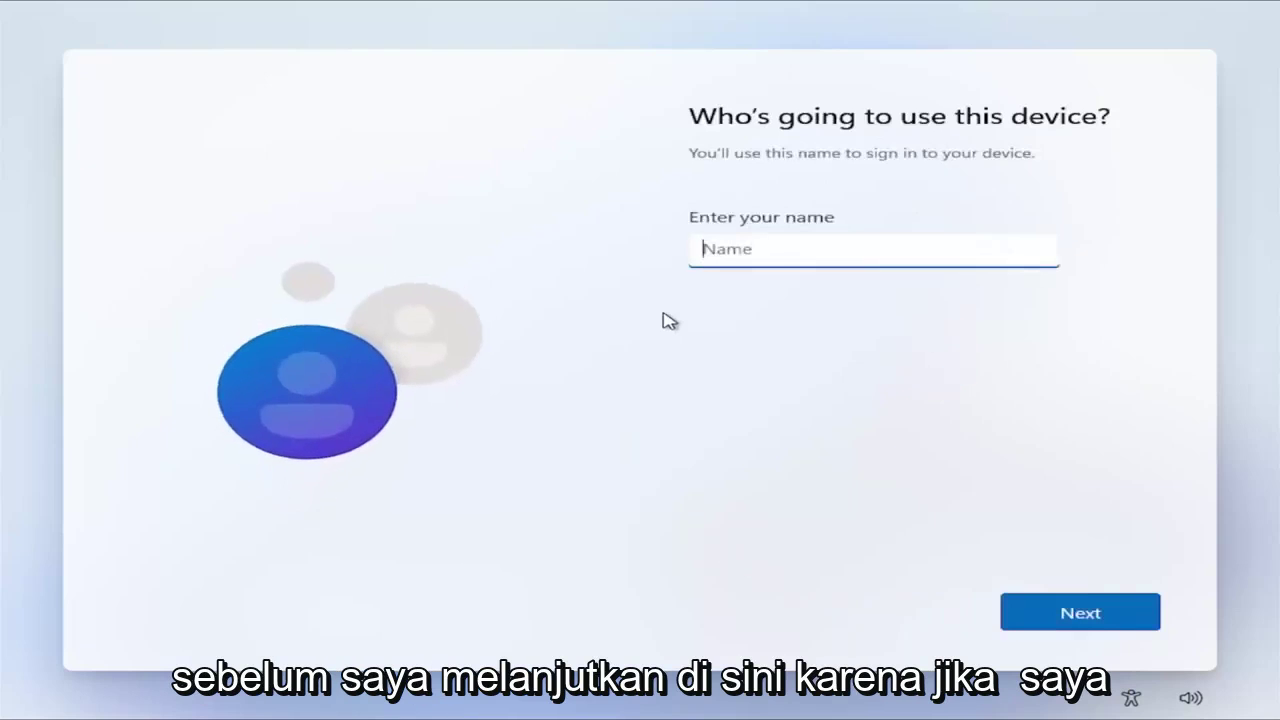
type("MDTde")
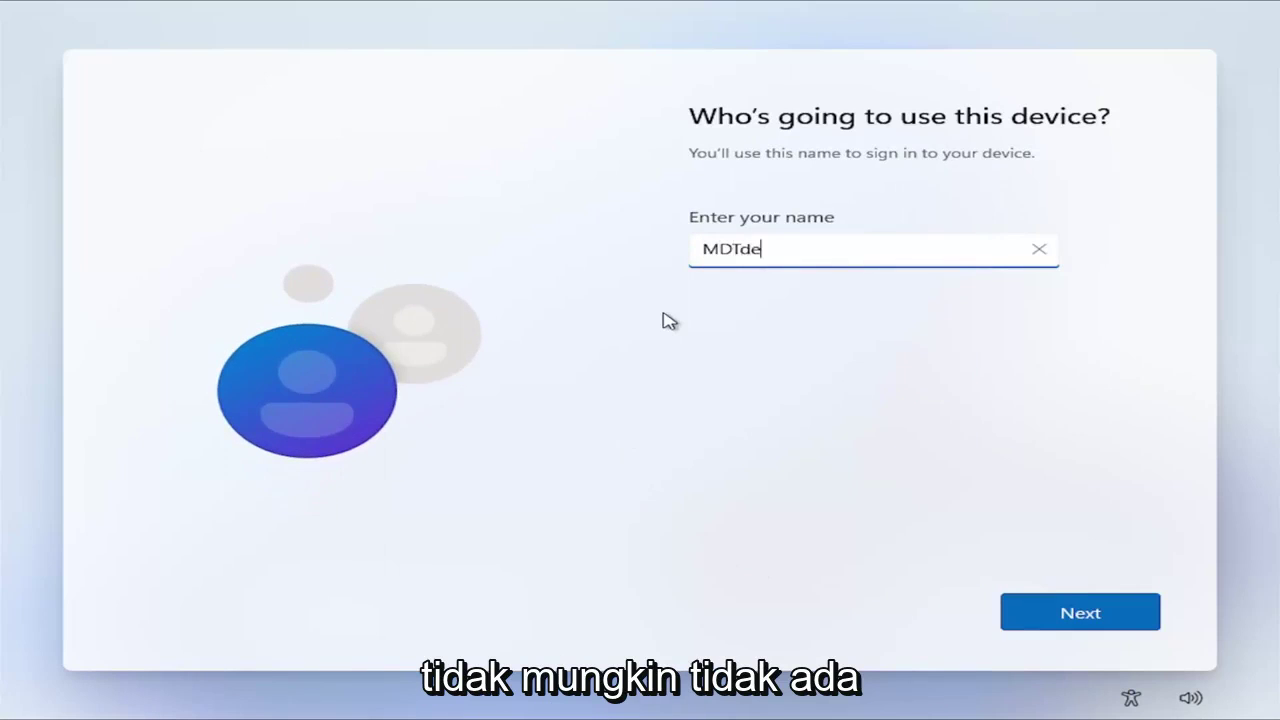
key("BackSpace")
key("BackSpace")
type("echVideos")
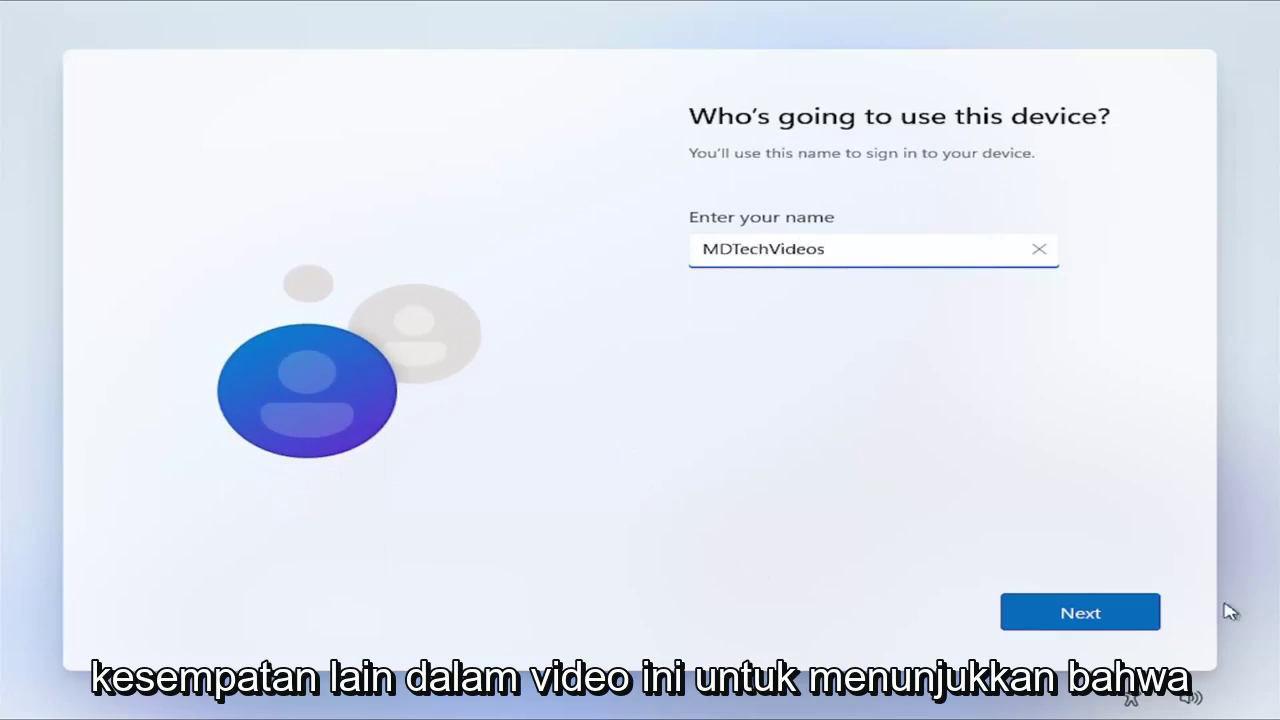
- Submit the name with a blank password, then turn off location and Find my device
left_click(1120, 612)
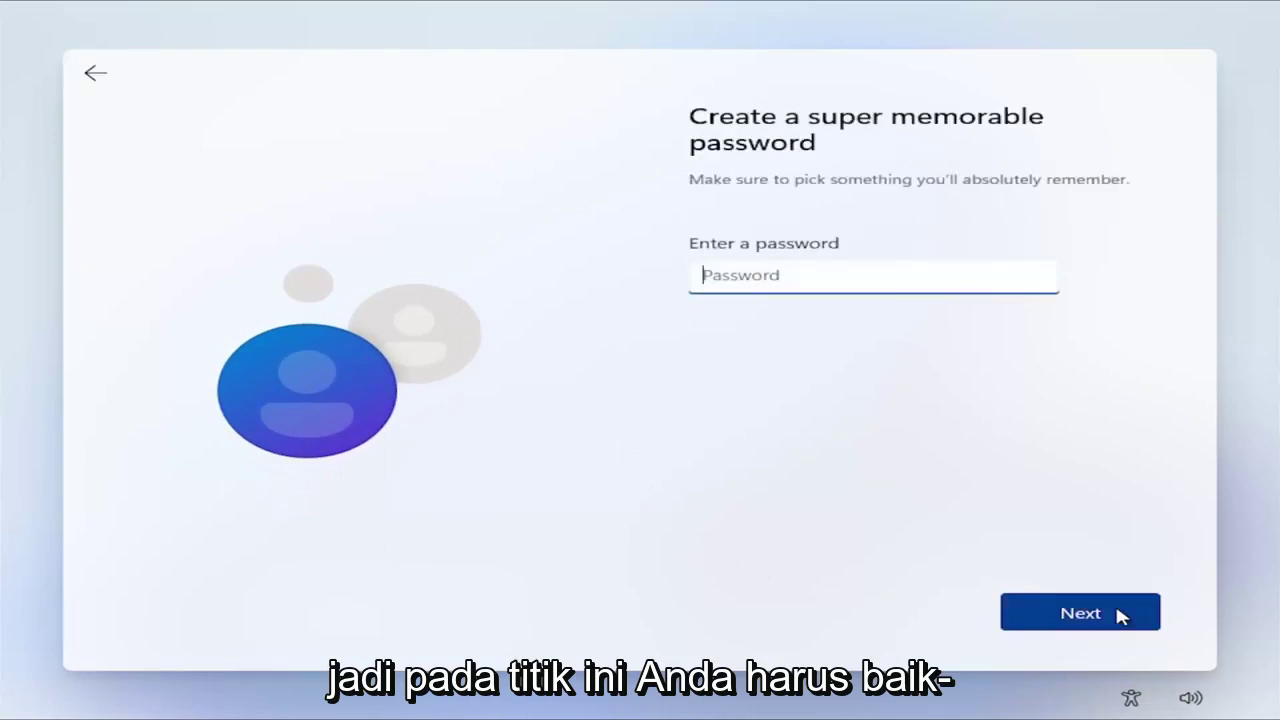
left_click(1120, 613)
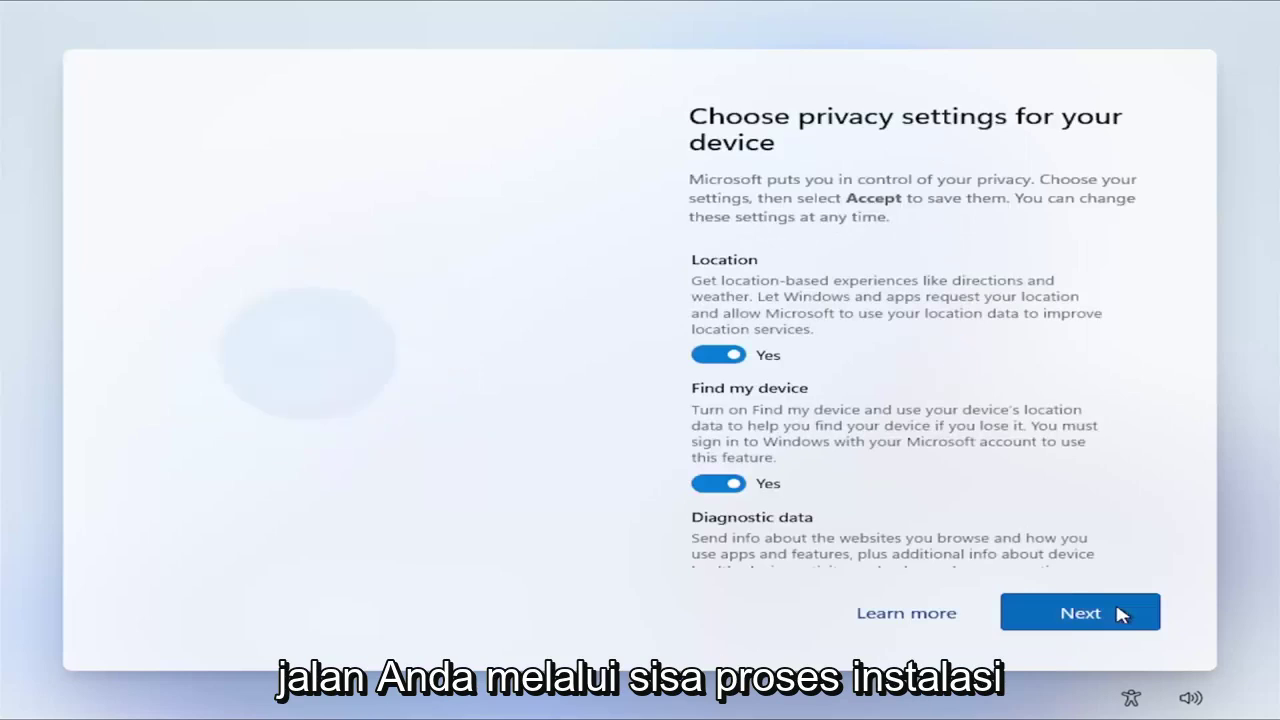
left_click(718, 354)
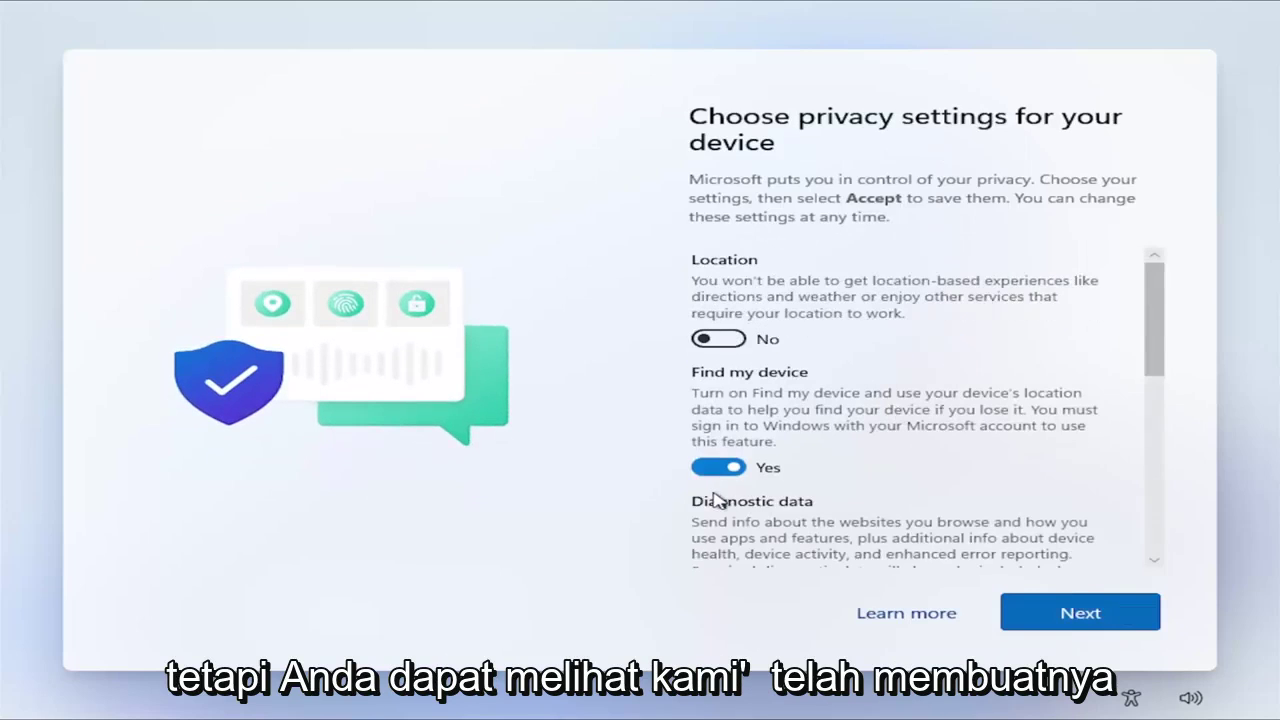
left_click(718, 466)
- Set diagnostic data to Required only; turn off inking, tailored experiences and advertising ID
scroll(716, 484, "down", 2)
left_click(718, 437)
left_click(718, 548)
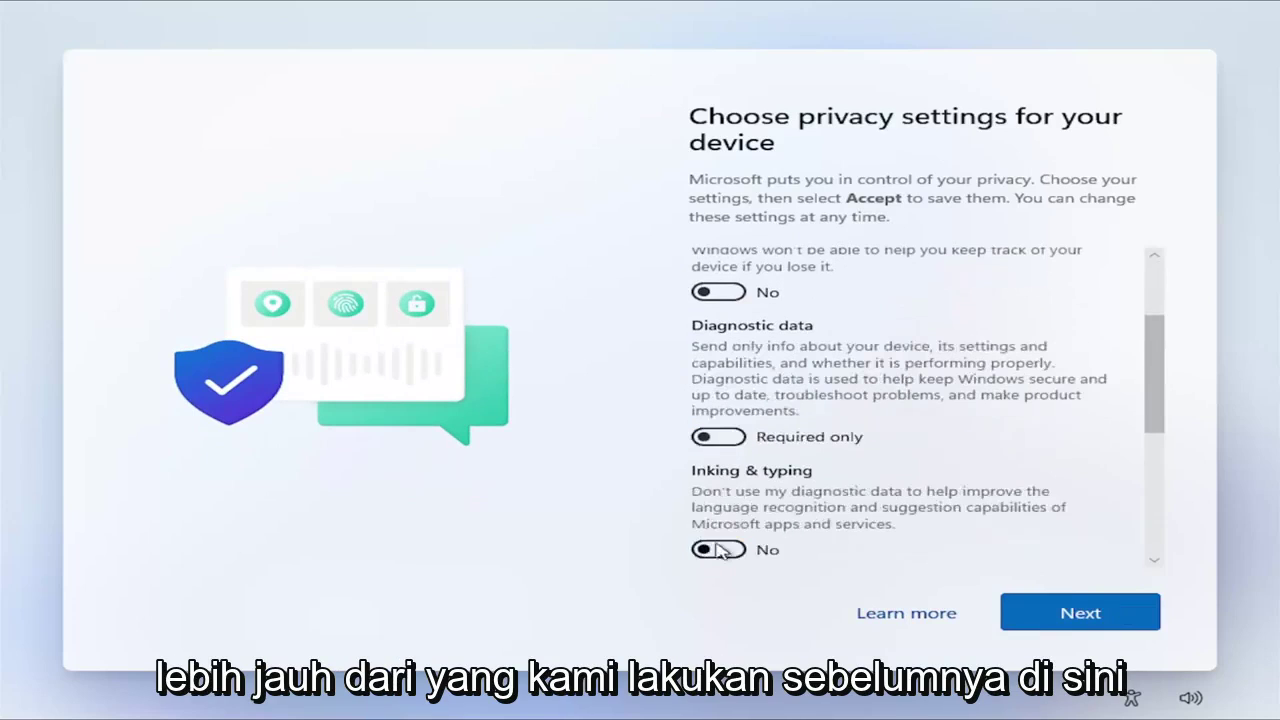
scroll(740, 530, "down", 2)
left_click(718, 487)
scroll(757, 500, "down", 3)
left_click(718, 466)
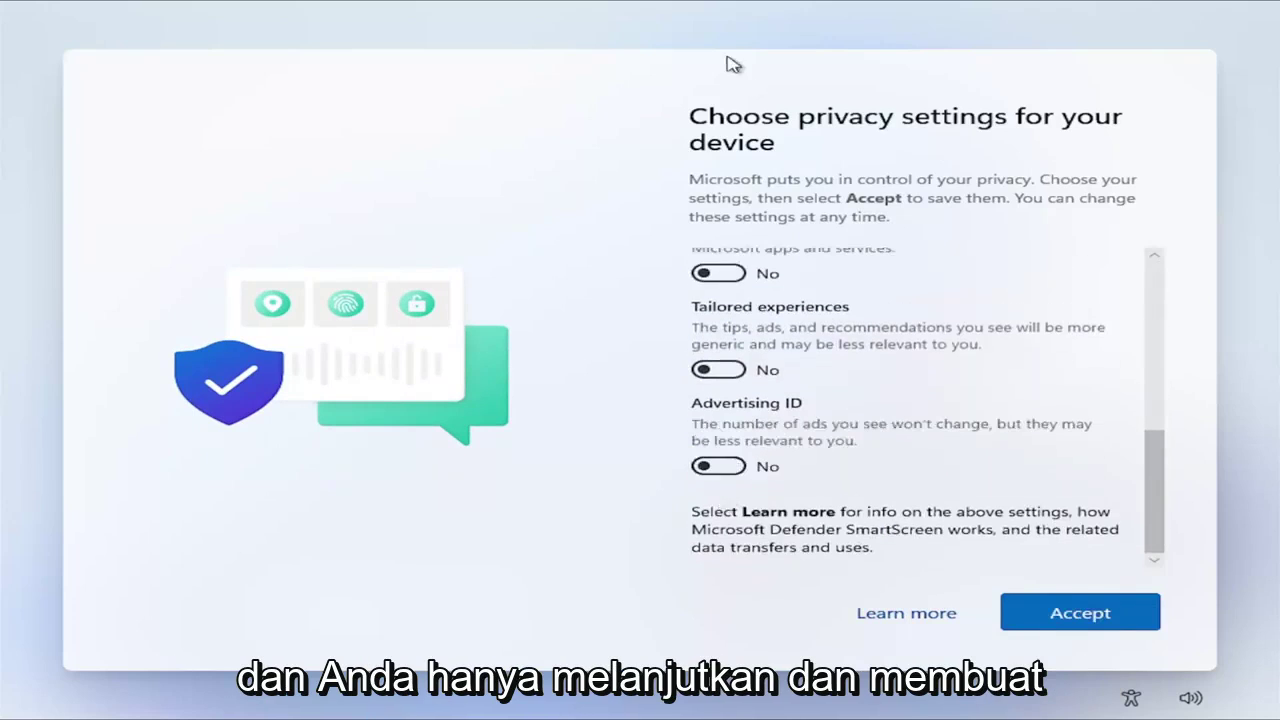